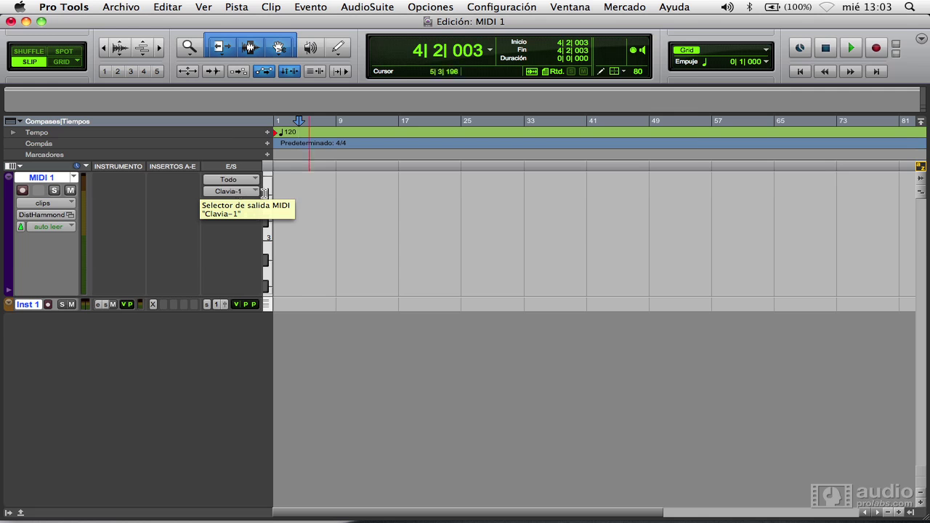
# Open the MIDI input filter and set it to record Sólo, with Notas and Pitch Bend enabled
pyautogui.click(504, 6)
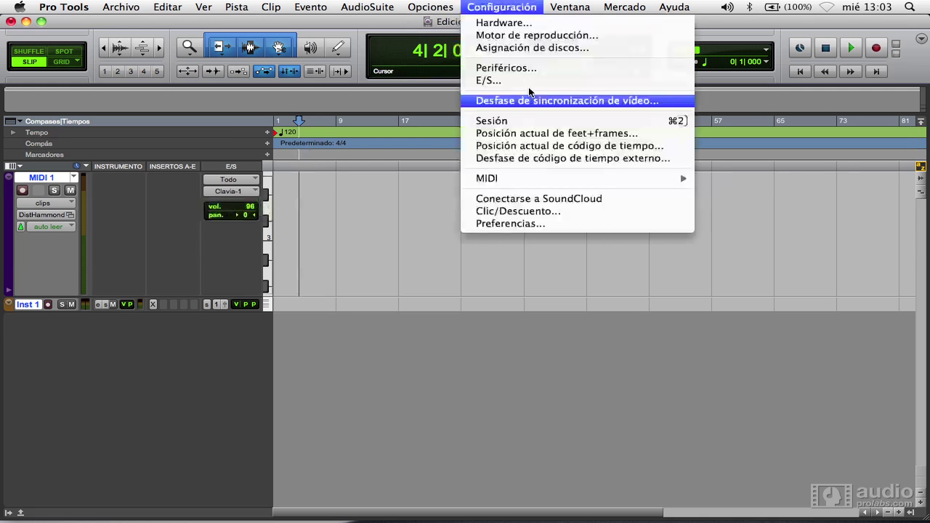
pyautogui.moveTo(560, 178)
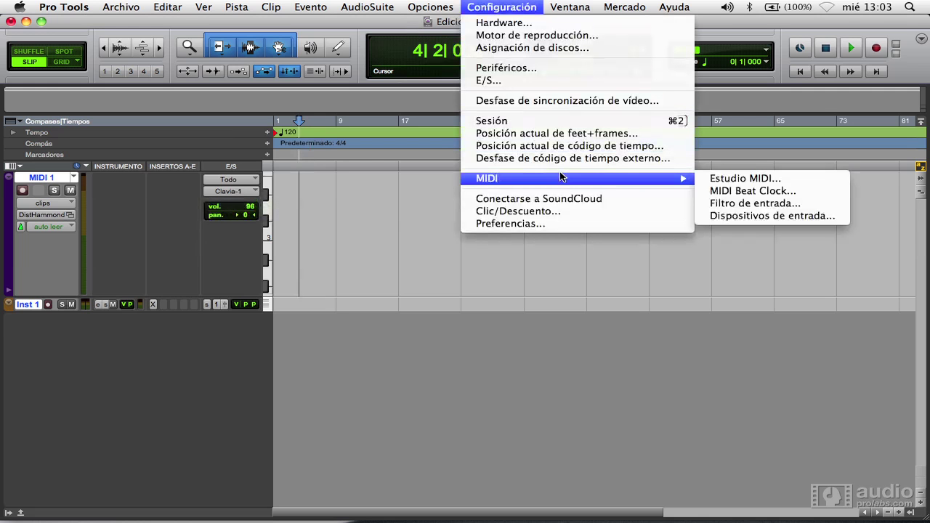
pyautogui.click(734, 205)
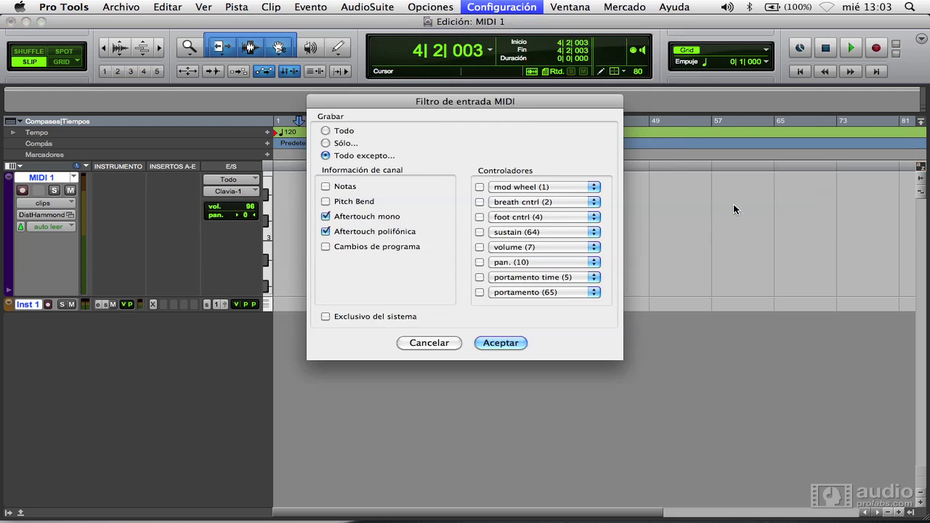
pyautogui.moveTo(521, 101); pyautogui.dragTo(557, 83)
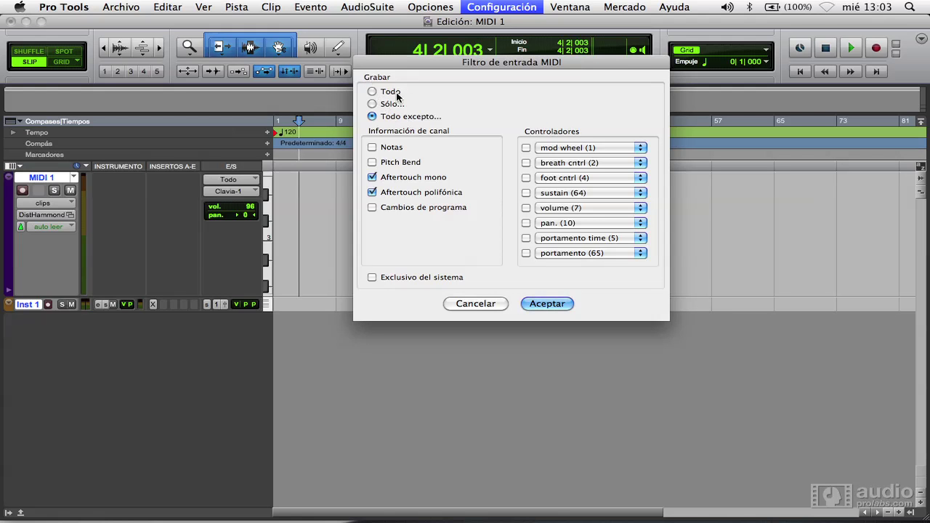
pyautogui.click(372, 91)
pyautogui.click(374, 147)
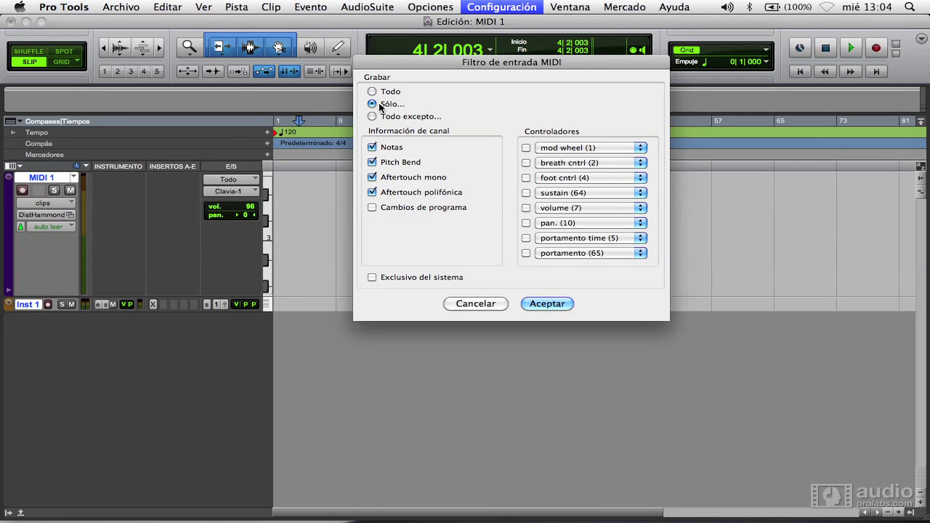
# Set the MIDI input filter to Todo excepto, disable Notas and Pitch Bend, and enable Cambios de programa
pyautogui.click(372, 162)
pyautogui.click(373, 149)
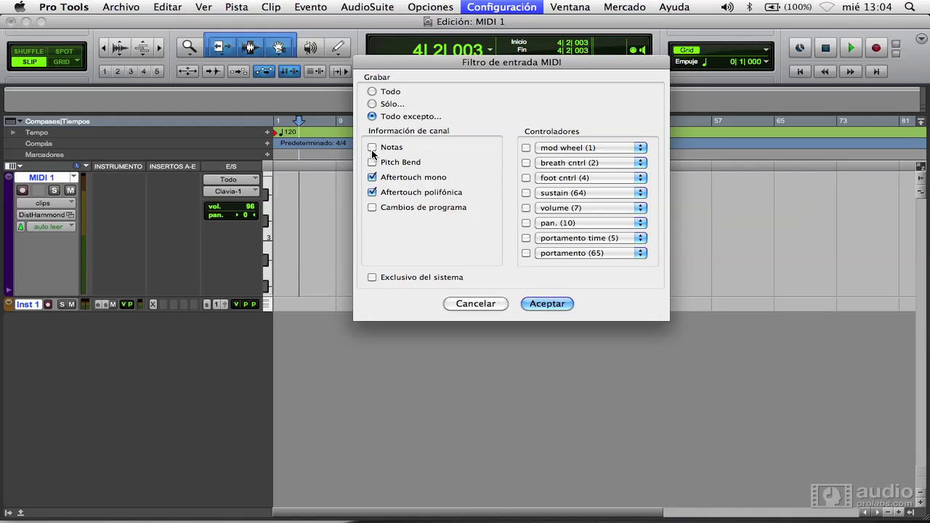
pyautogui.click(372, 208)
# View the list of filterable MIDI controllers from the mod wheel (1) entry and close it without changes
pyautogui.click(638, 147)
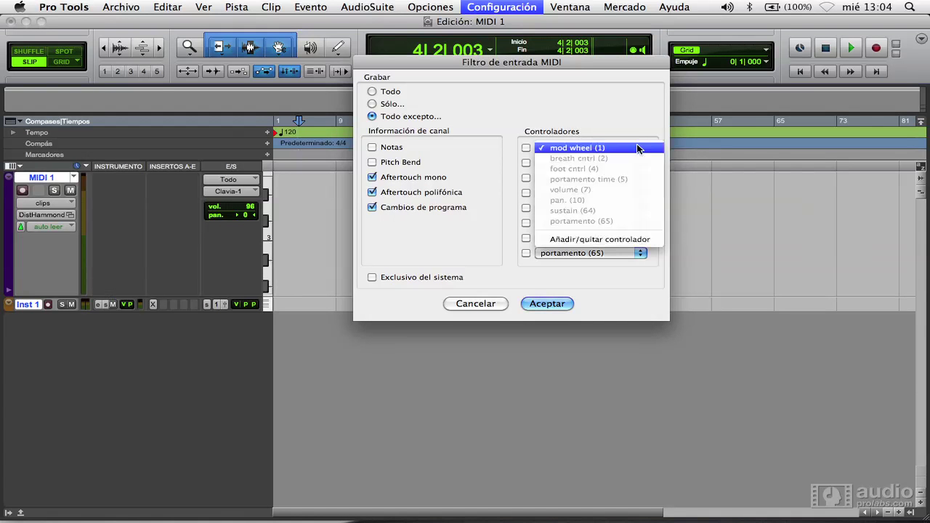
pyautogui.click(603, 242)
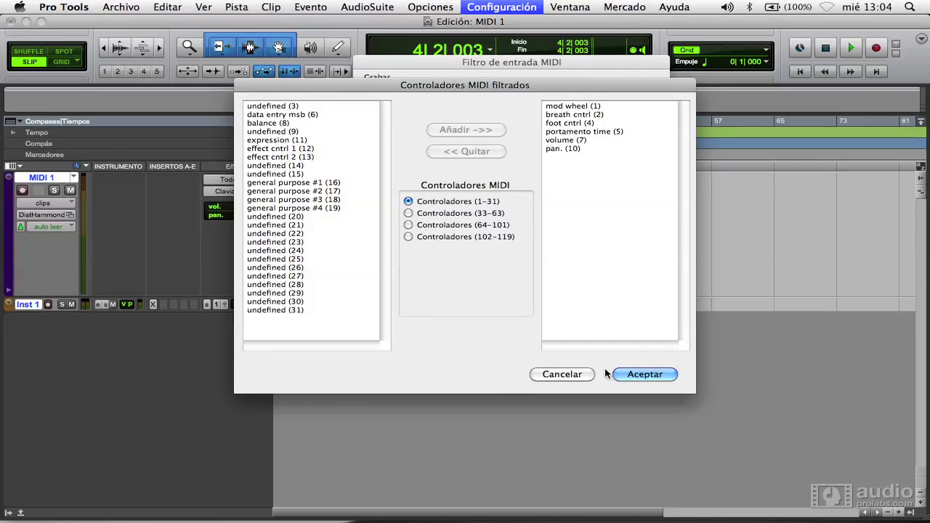
pyautogui.click(580, 375)
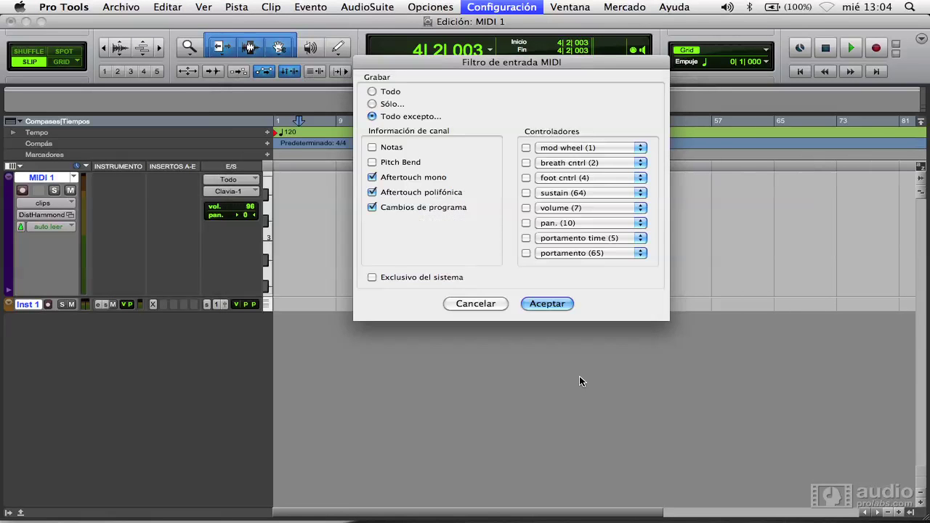
# Try filtering breath cntrl (2) and adding general purpose #1 (16) to the filtered controllers, and cancel the MIDI input filter
pyautogui.click(526, 163)
pyautogui.click(611, 163)
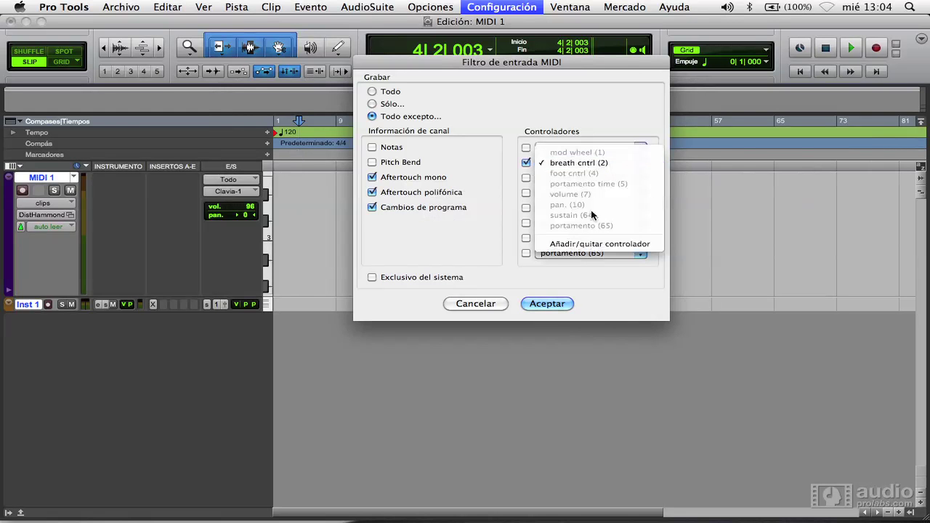
pyautogui.click(594, 243)
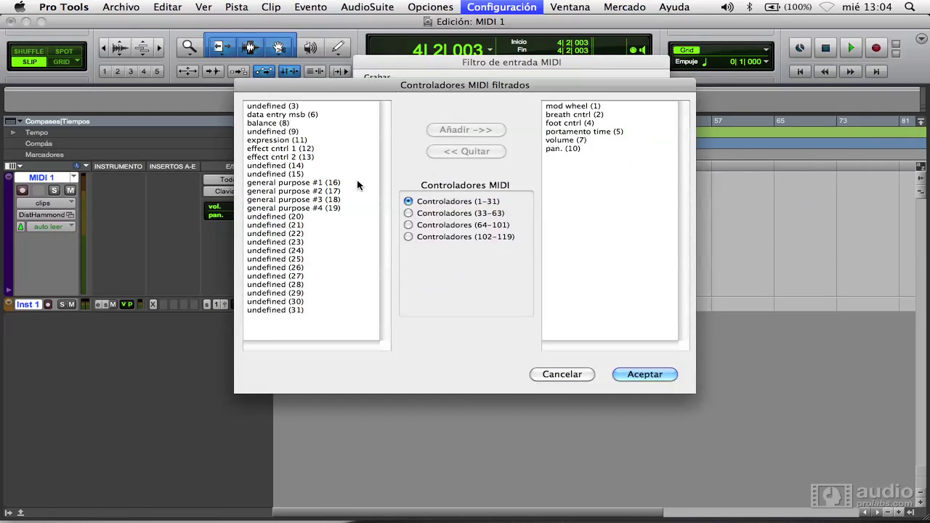
pyautogui.click(317, 184)
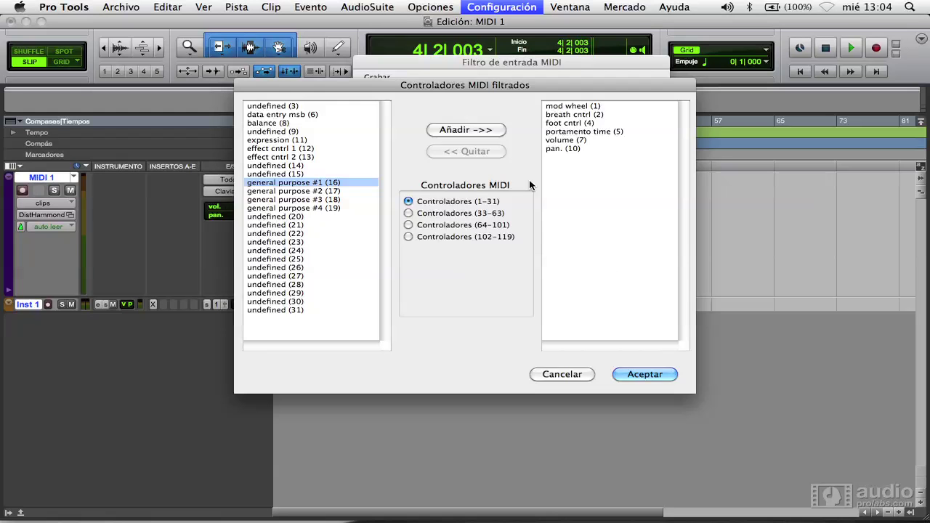
pyautogui.click(469, 129)
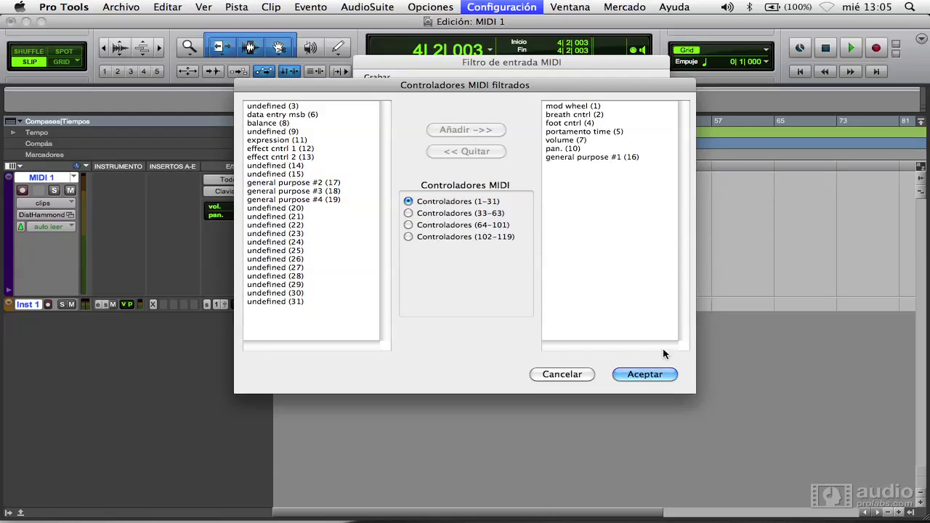
pyautogui.click(646, 374)
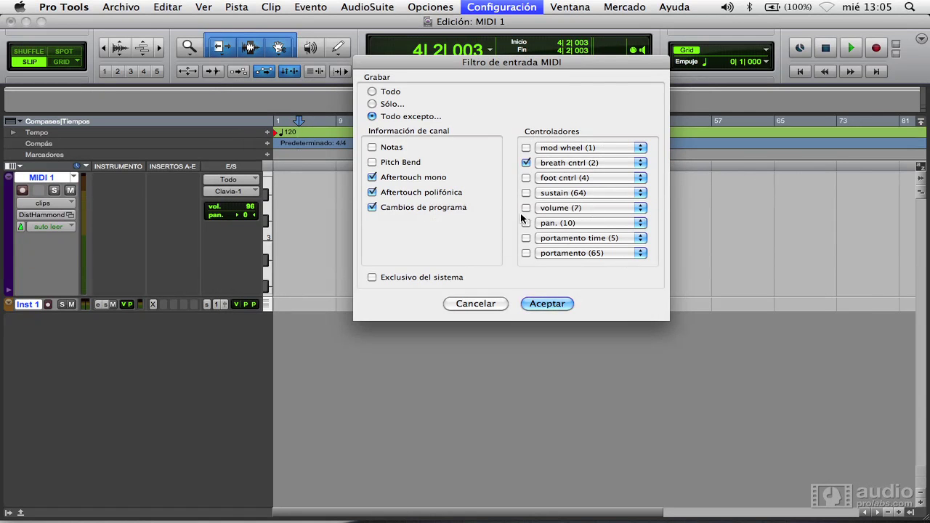
pyautogui.click(526, 163)
pyautogui.click(476, 305)
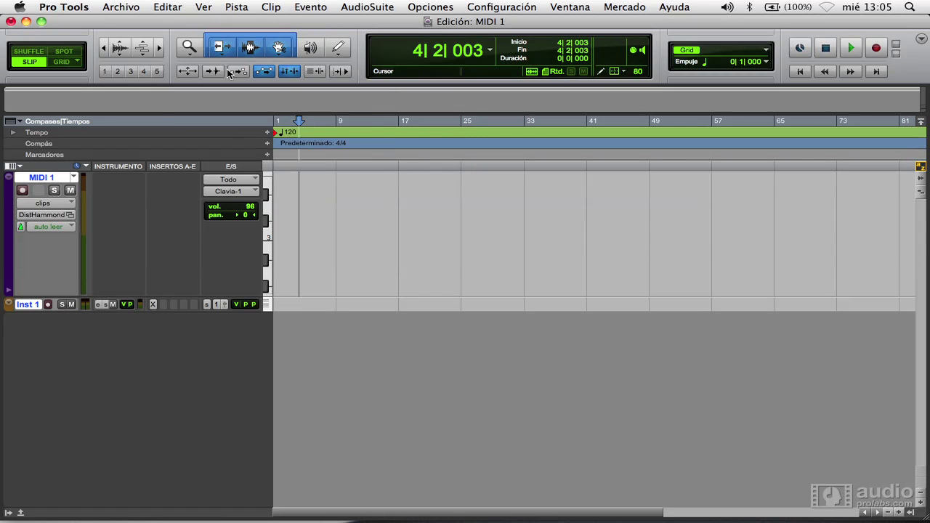
# Set the default Thru Instrument in the MIDI preferences to follow the first selected MIDI track, and accept the preferences
pyautogui.click(45, 7)
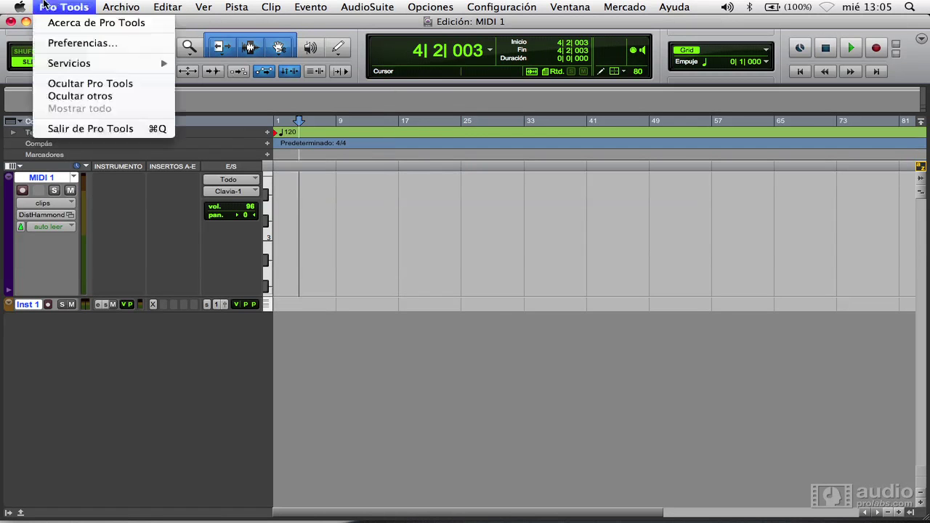
pyautogui.click(61, 42)
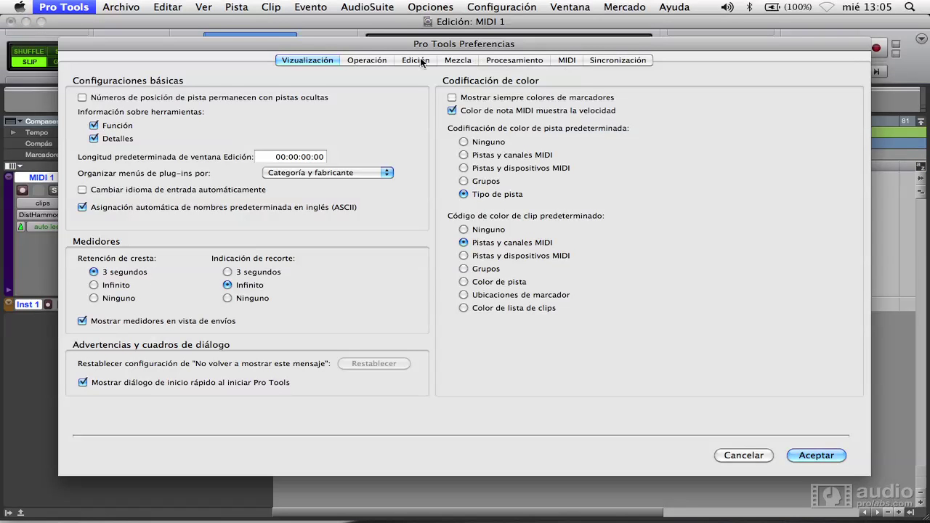
pyautogui.click(565, 61)
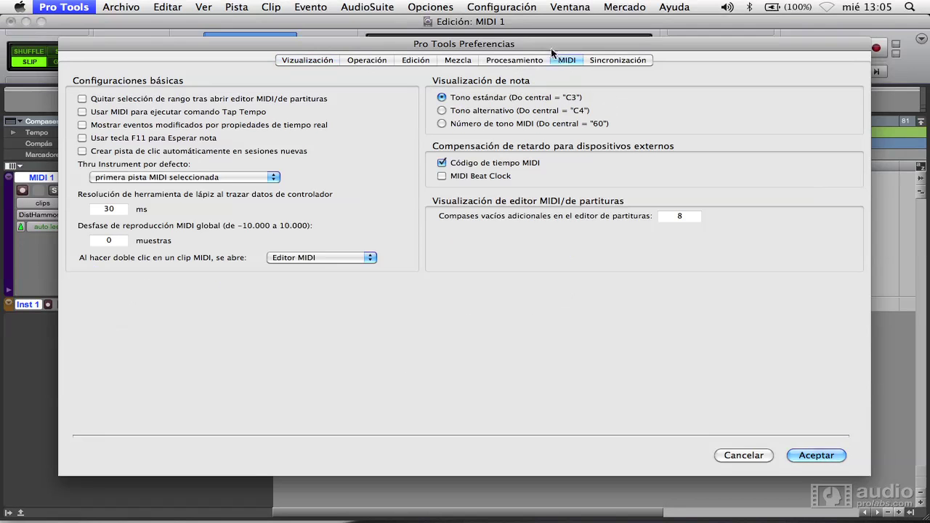
pyautogui.moveTo(547, 45); pyautogui.dragTo(594, 41)
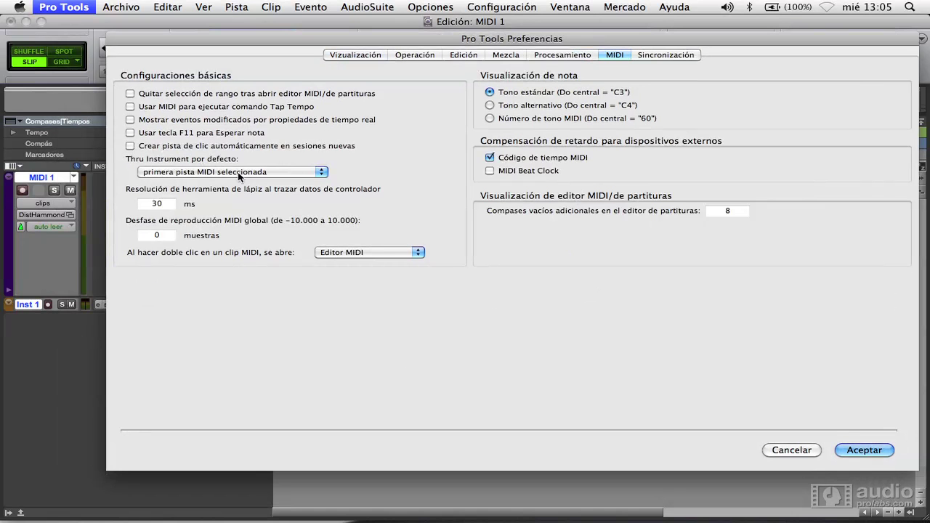
pyautogui.click(316, 168)
pyautogui.moveTo(288, 181)
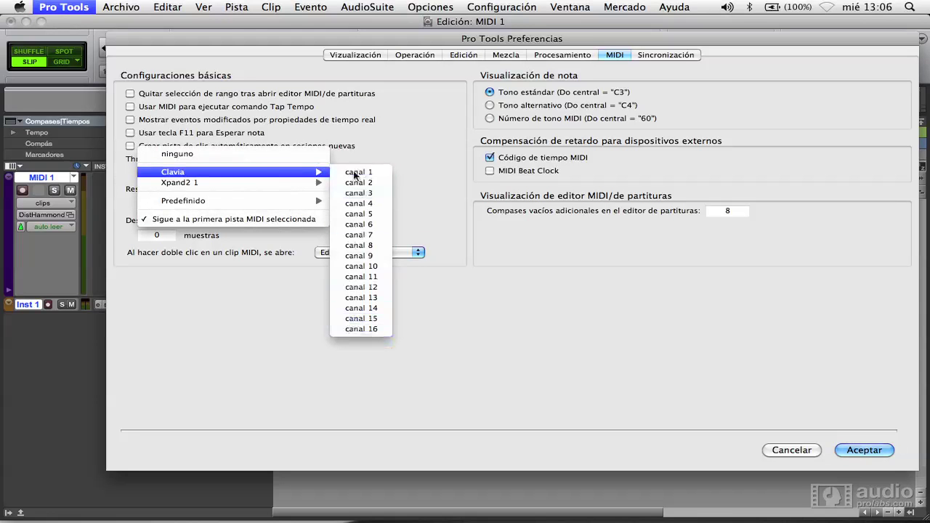
pyautogui.moveTo(238, 183)
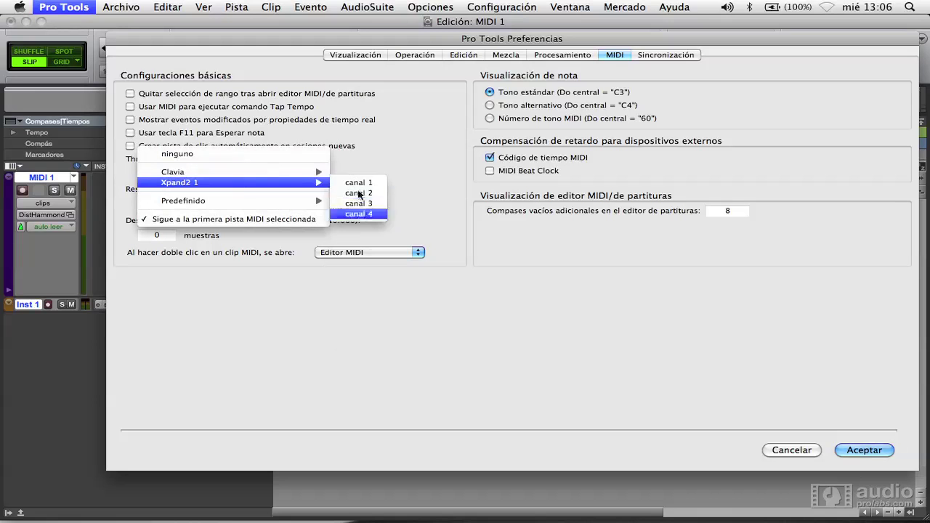
pyautogui.moveTo(226, 206)
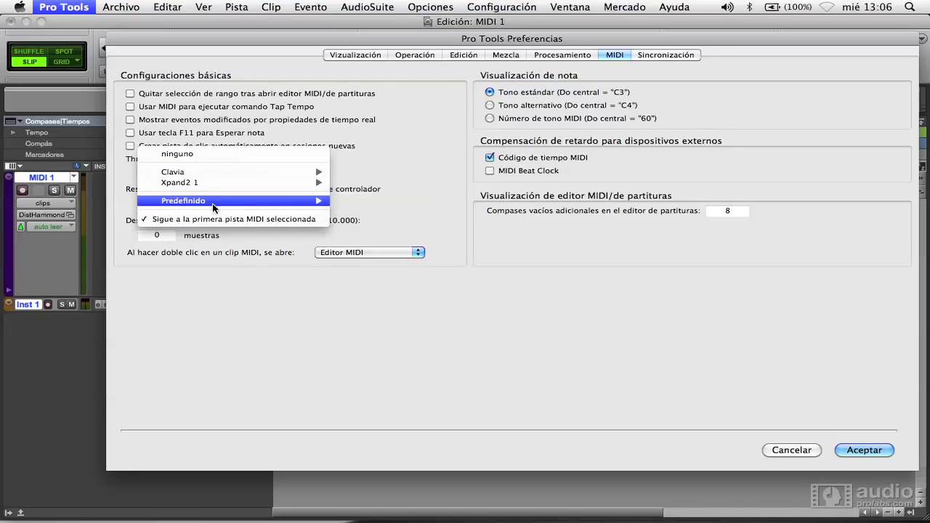
pyautogui.moveTo(382, 202)
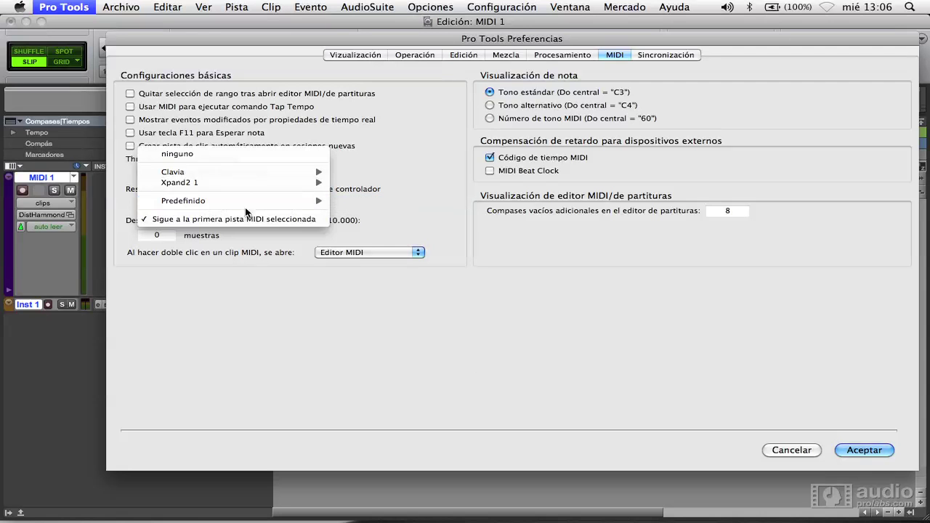
pyautogui.click(186, 218)
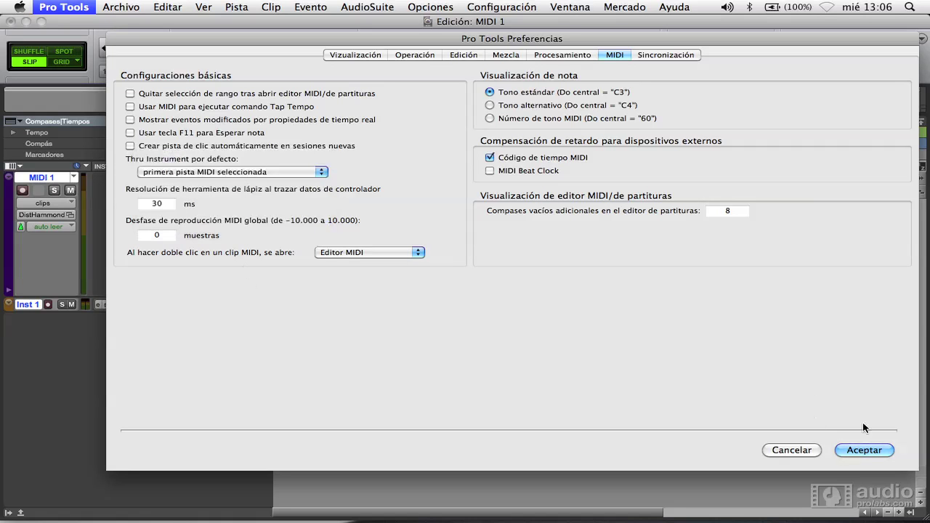
pyautogui.click(863, 450)
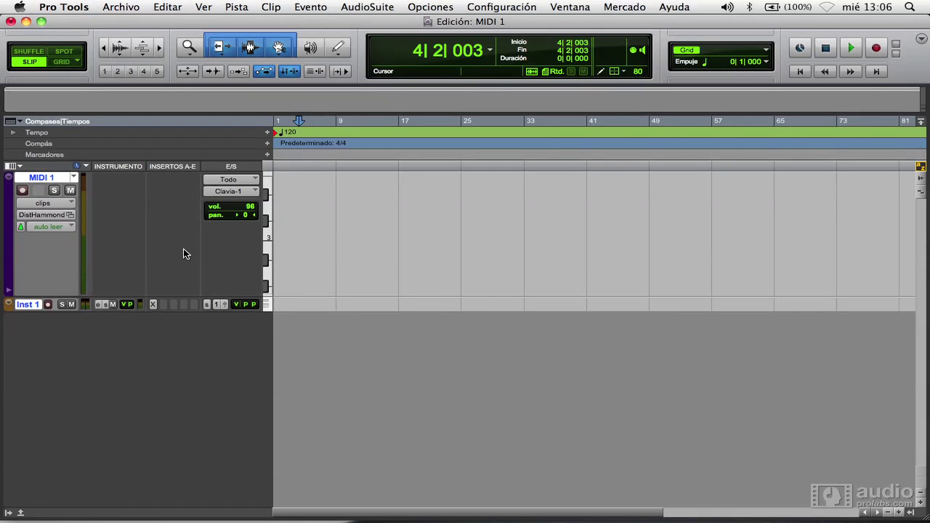
# Deselect all tracks, select the MIDI 1 track, and switch the selection to the Inst 1 track
pyautogui.keyDown('alt'); pyautogui.click(34, 305); pyautogui.keyUp('alt')
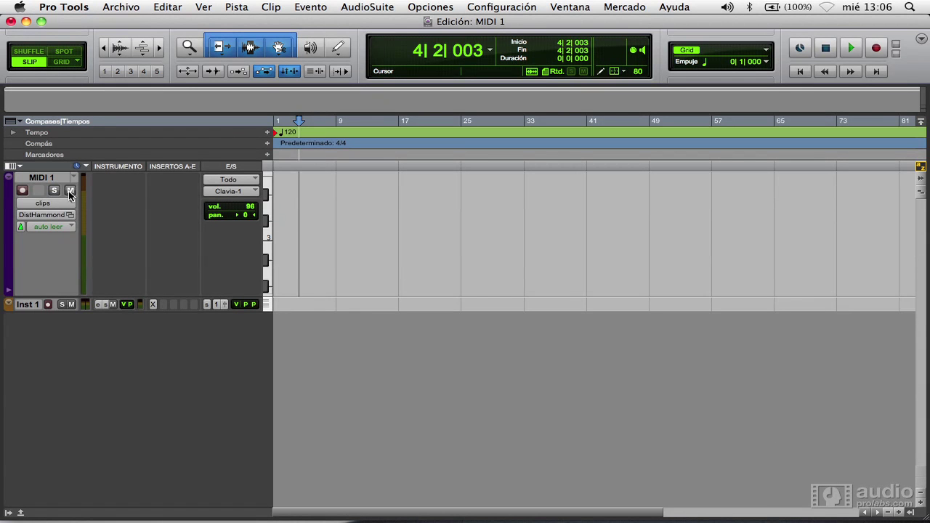
pyautogui.click(42, 179)
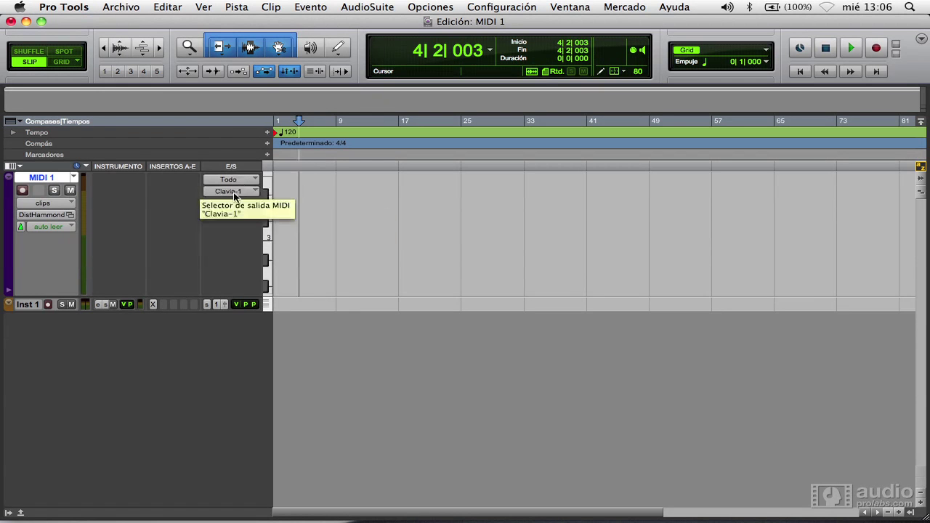
pyautogui.click(31, 305)
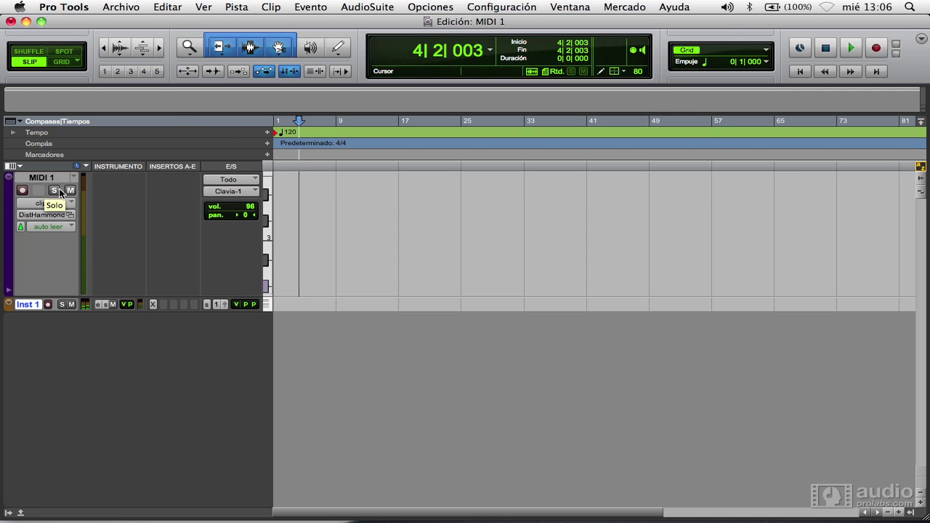
# Reopen the MIDI preferences
pyautogui.click(50, 5)
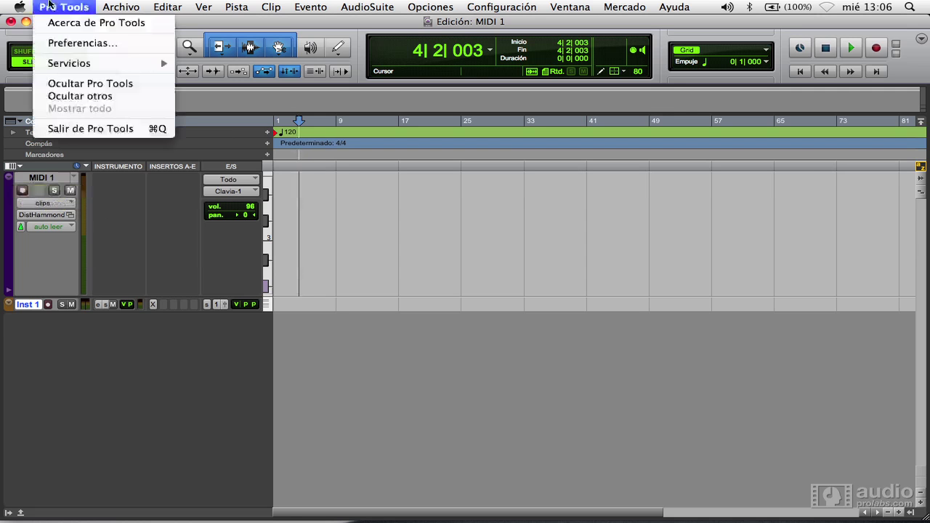
pyautogui.click(65, 43)
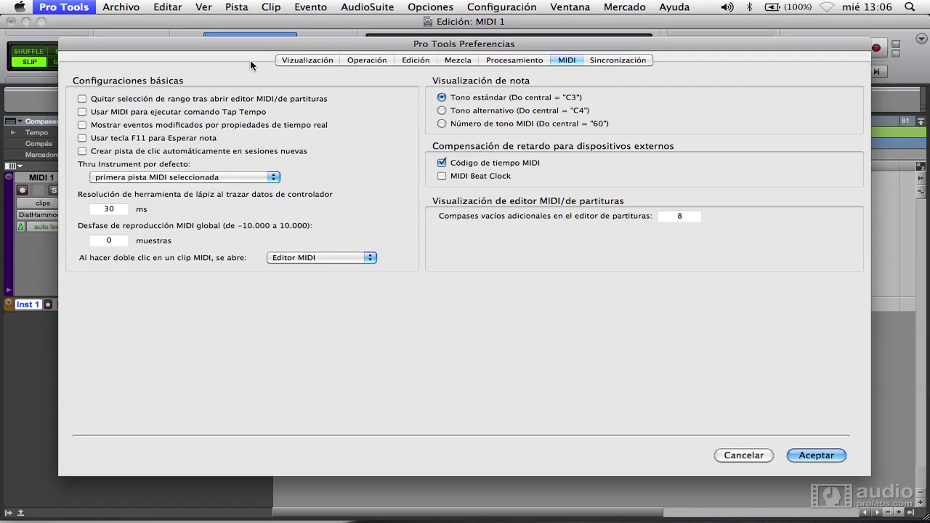